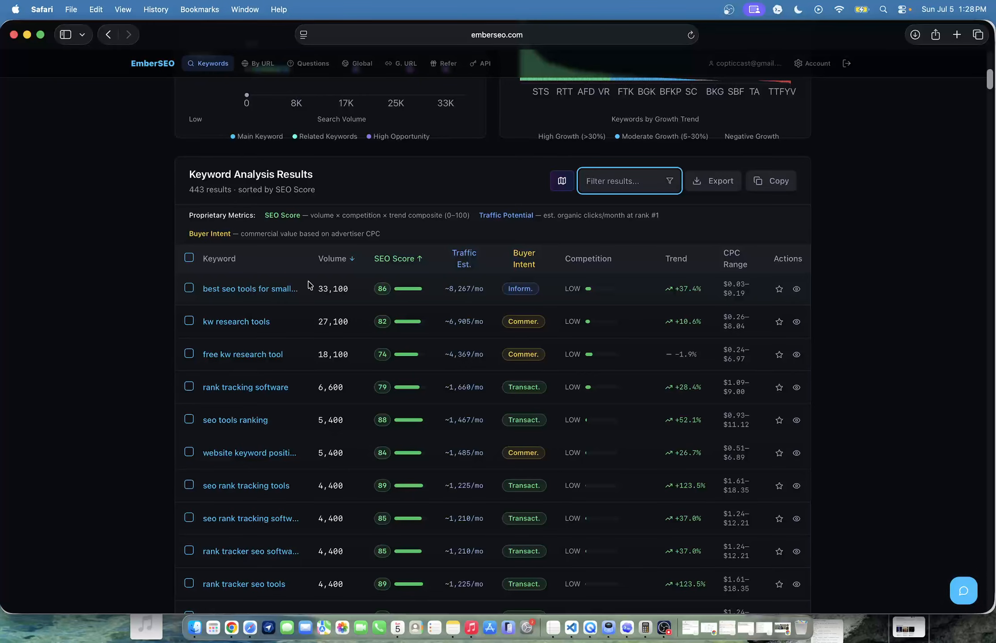
Step: Examine the summary metrics and the keyword analysis results for "best keyword tool", comparing volume, SEO Score, competition and trend
scroll(308, 285, up, 10)
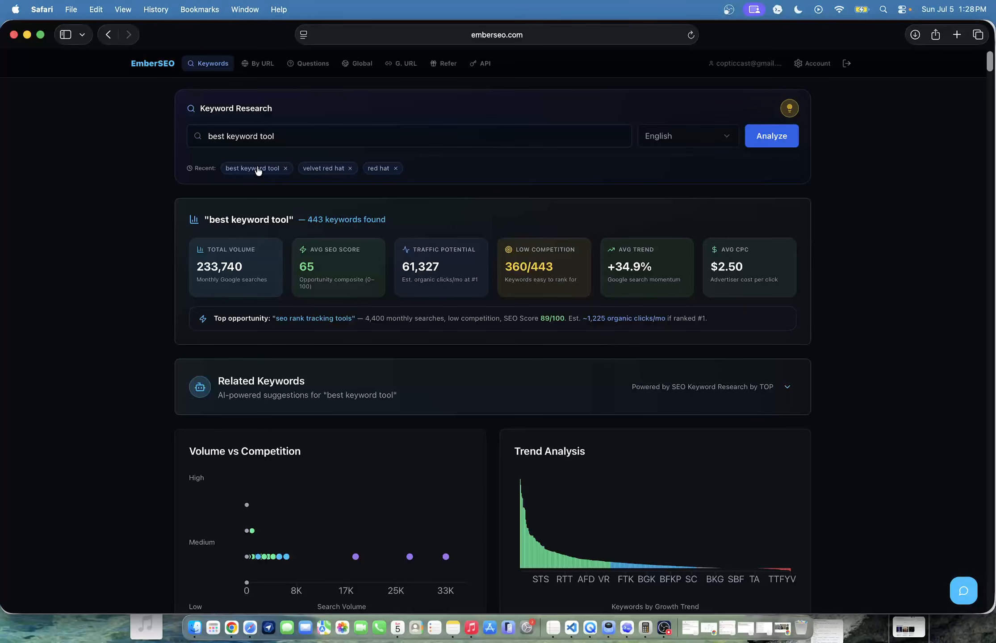
drag(311, 214, 361, 214)
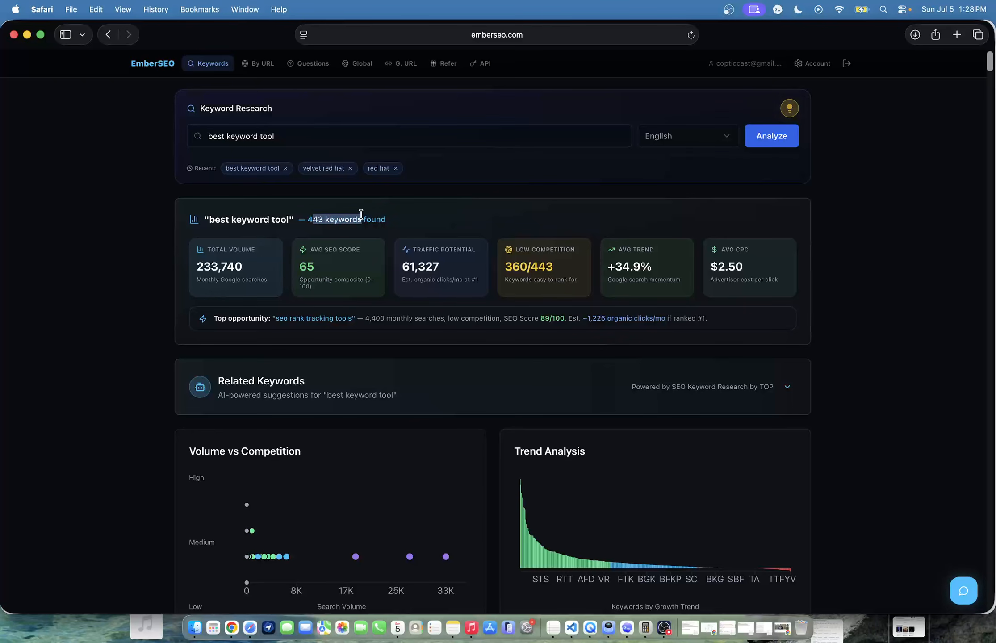
click(361, 214)
scroll(361, 214, down, 15)
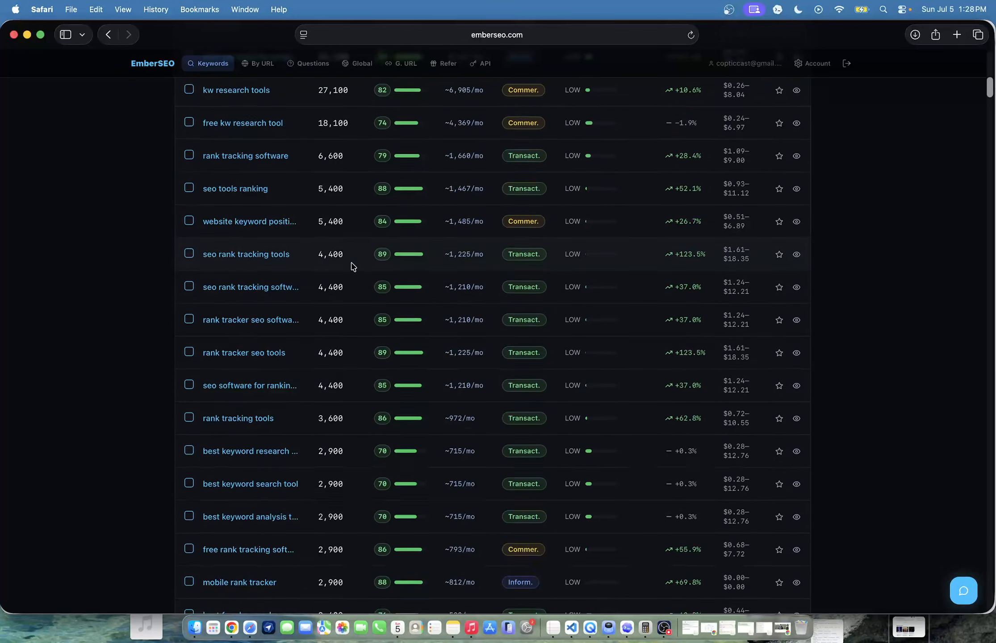
scroll(351, 264, up, 6)
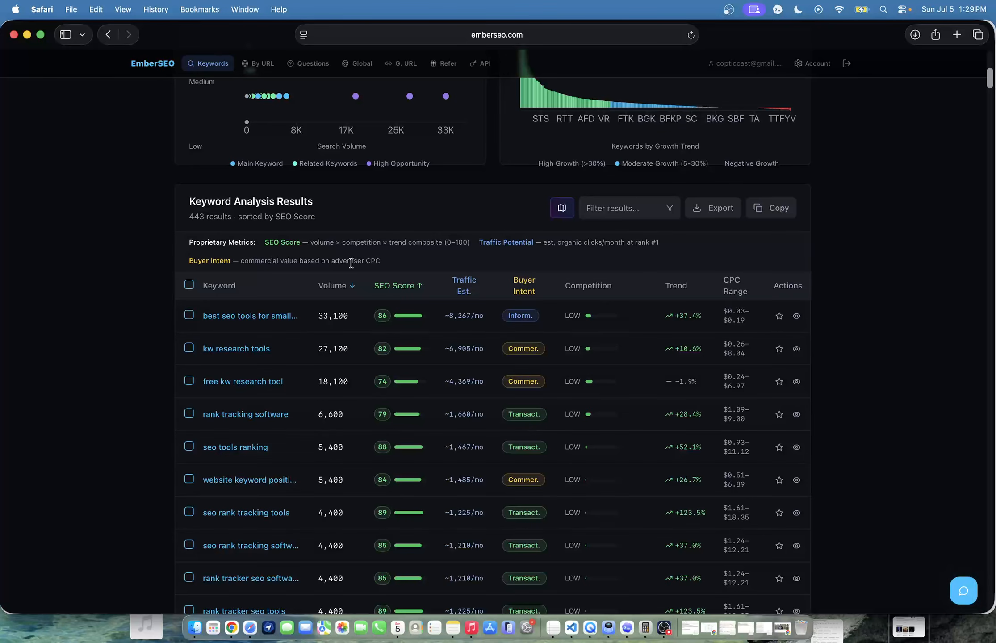
scroll(352, 263, down, 8)
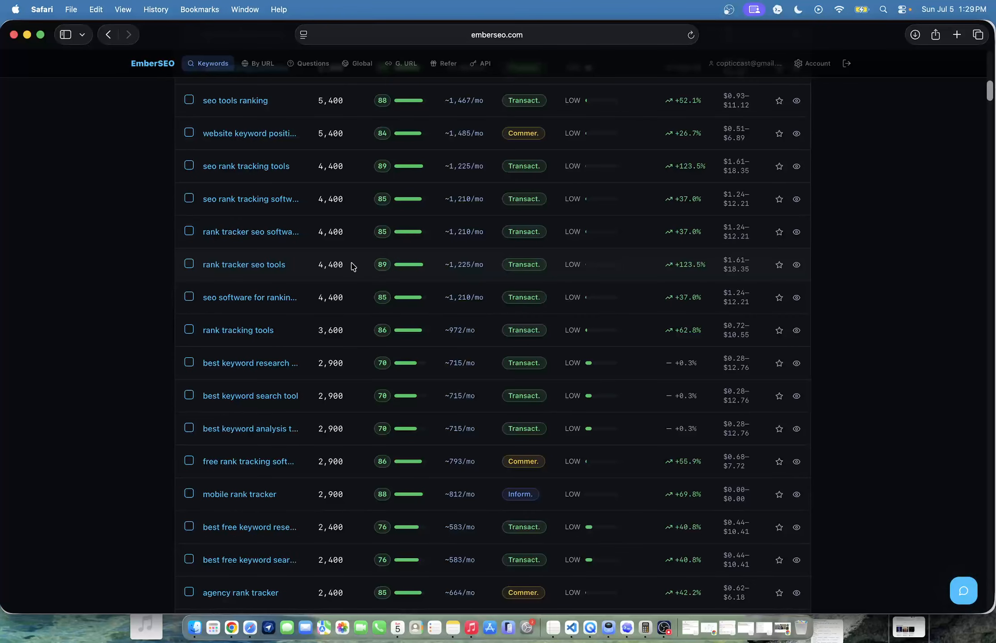
scroll(353, 267, down, 4)
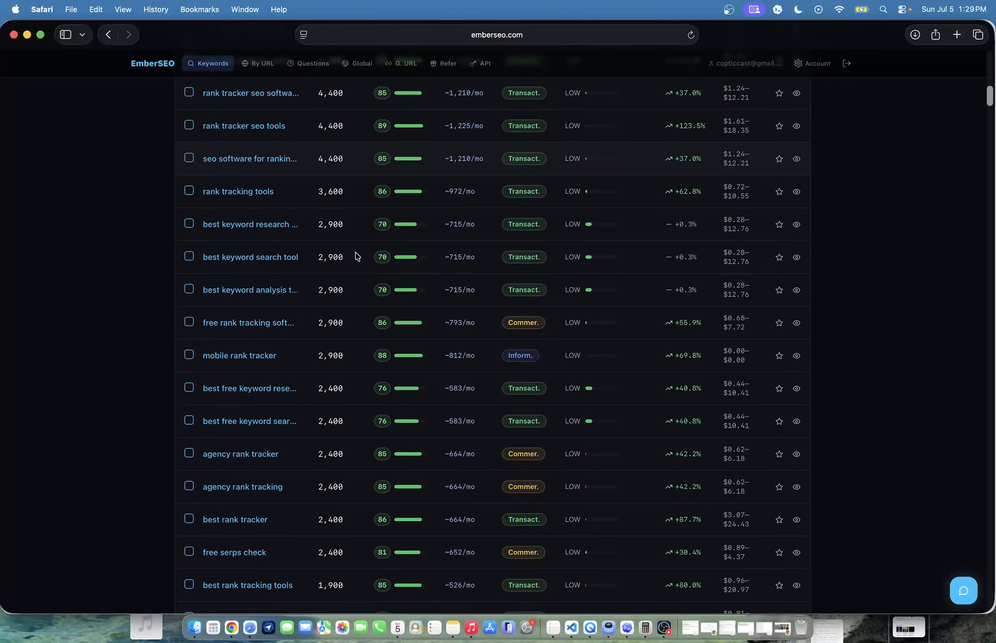
scroll(356, 256, up, 12)
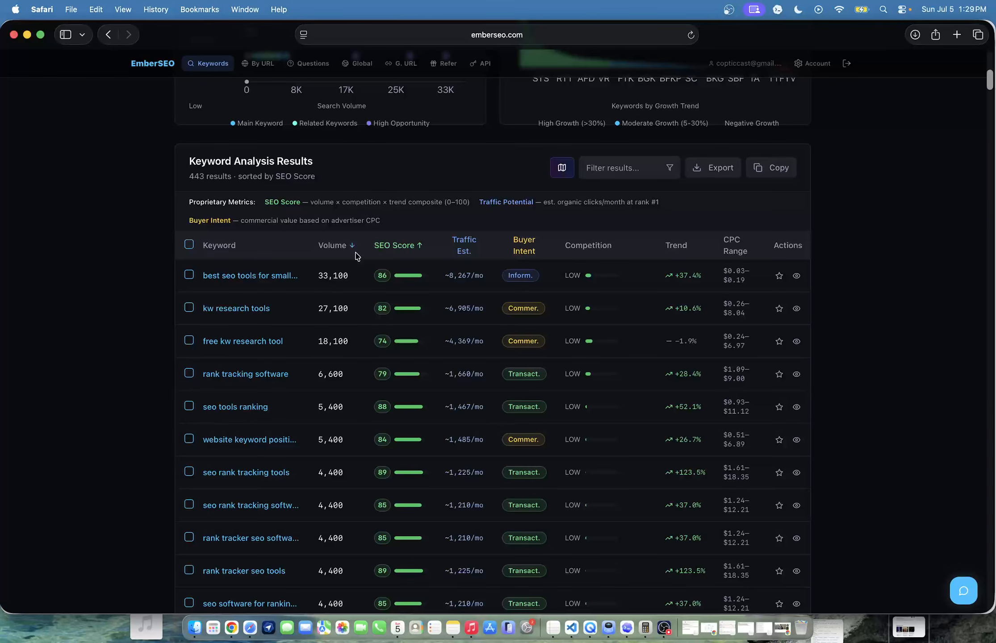
scroll(356, 256, up, 10)
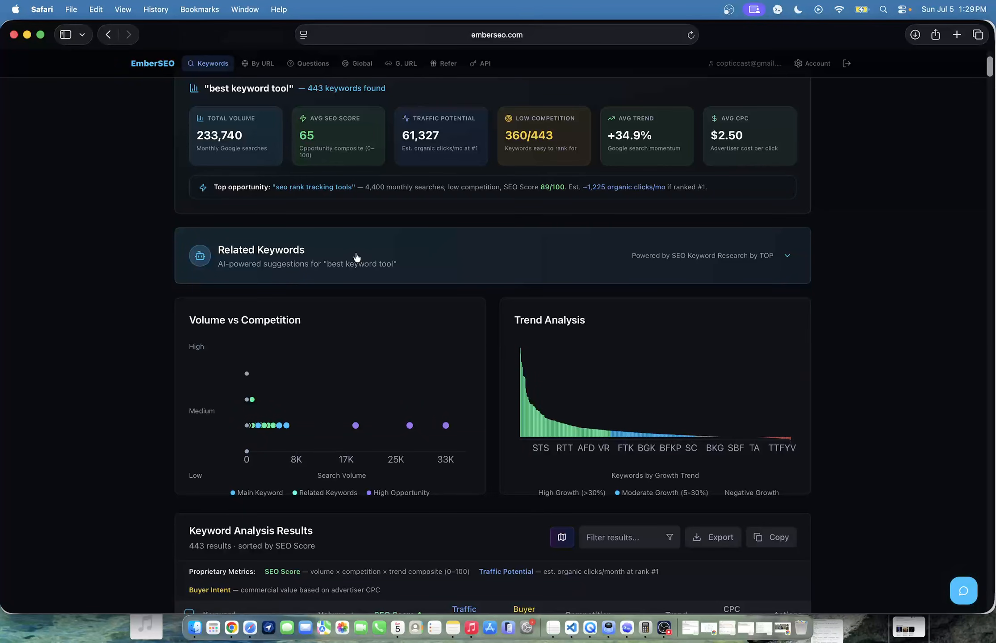
scroll(356, 257, down, 15)
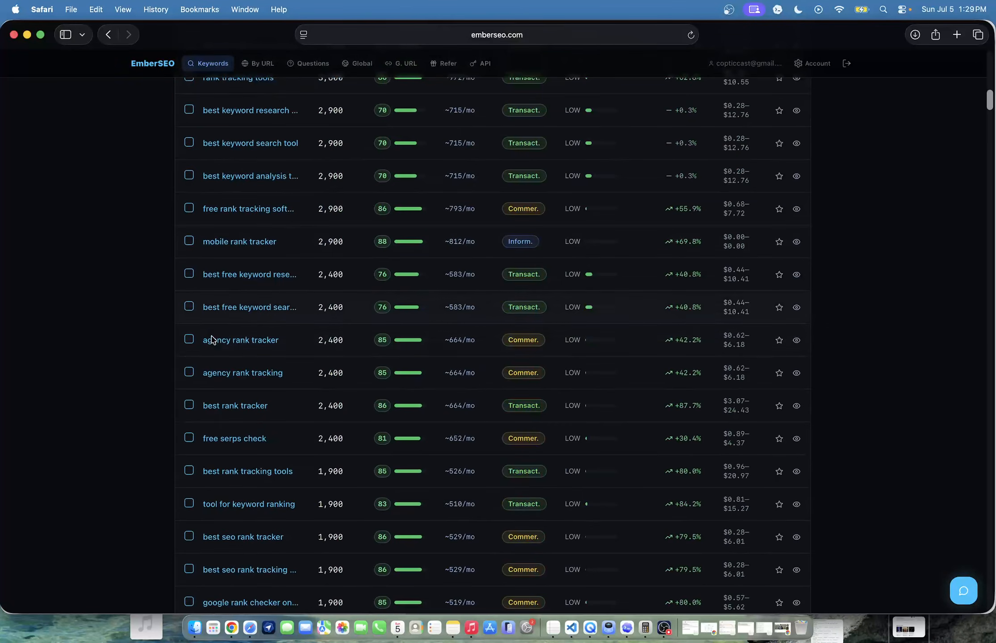
scroll(210, 338, down, 8)
scroll(212, 338, down, 10)
scroll(212, 338, up, 20)
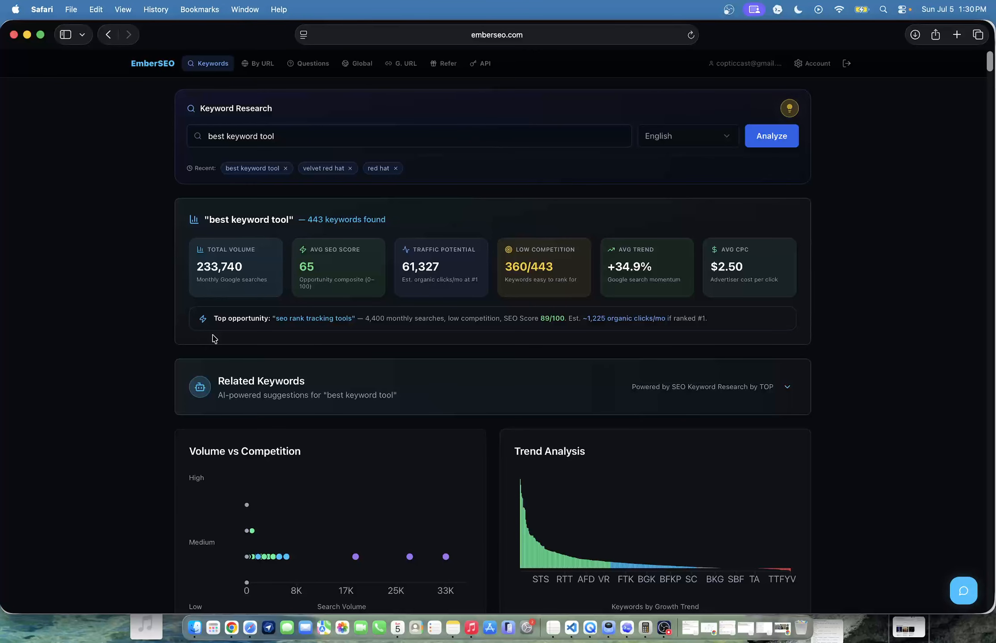
Step: Sort the keyword analysis results in descending order by SEO Score, followed by Traffic Est
scroll(214, 338, down, 15)
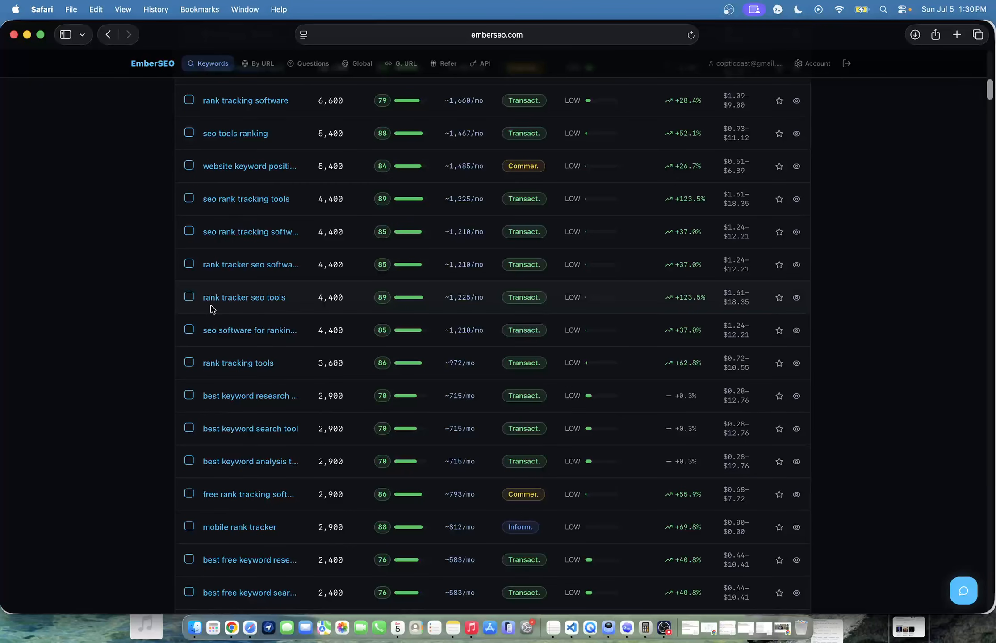
scroll(213, 309, down, 1)
scroll(213, 309, up, 8)
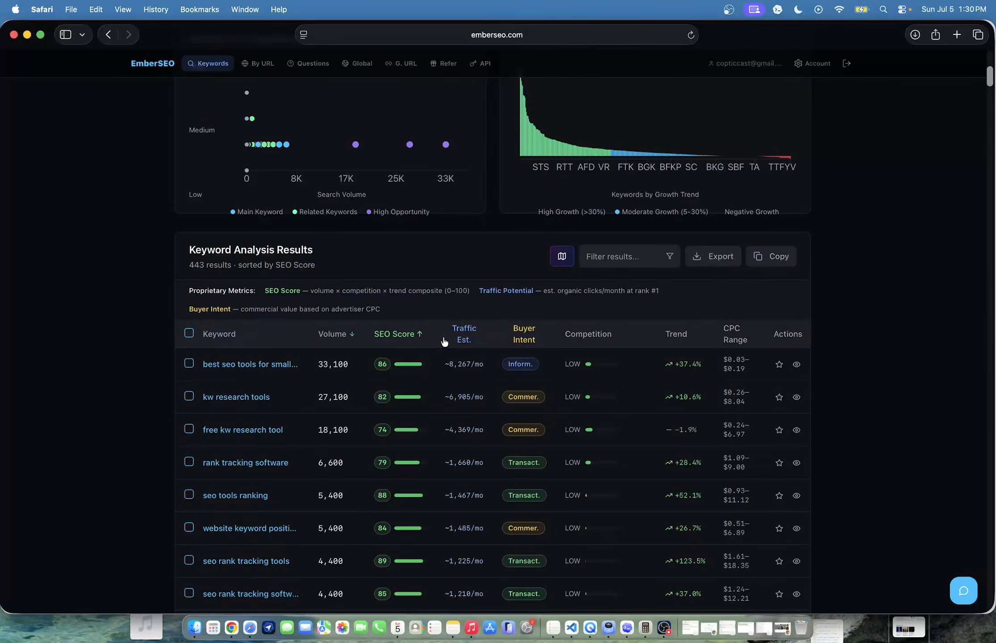
click(406, 336)
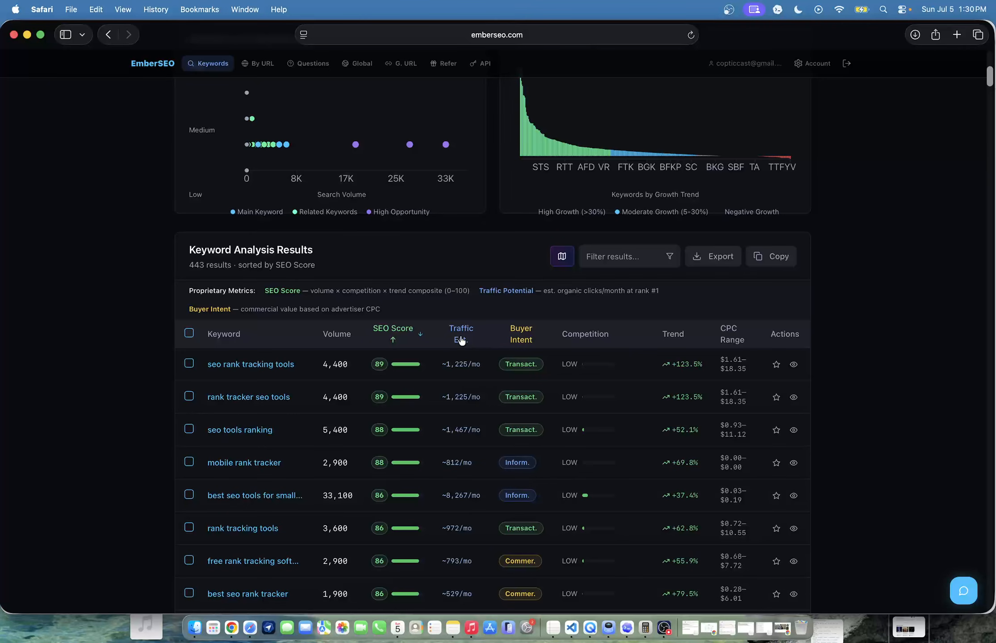
click(461, 339)
Step: Review the keyword list ordered by estimated traffic, along with the summary metrics, Volume vs Competition chart and Trend Analysis chart
scroll(380, 348, down, 10)
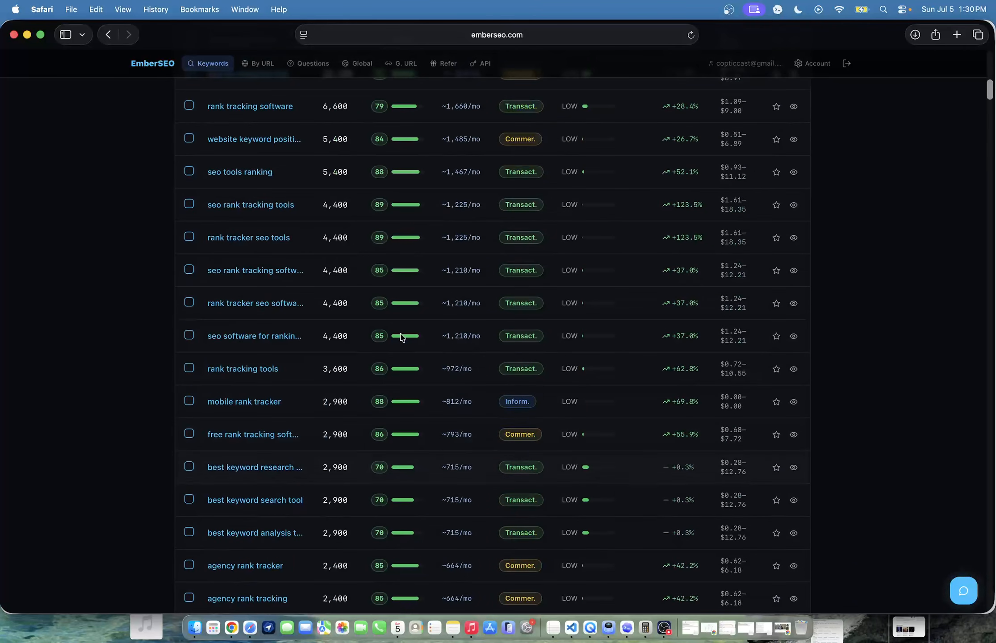
scroll(377, 284, down, 5)
scroll(378, 286, up, 12)
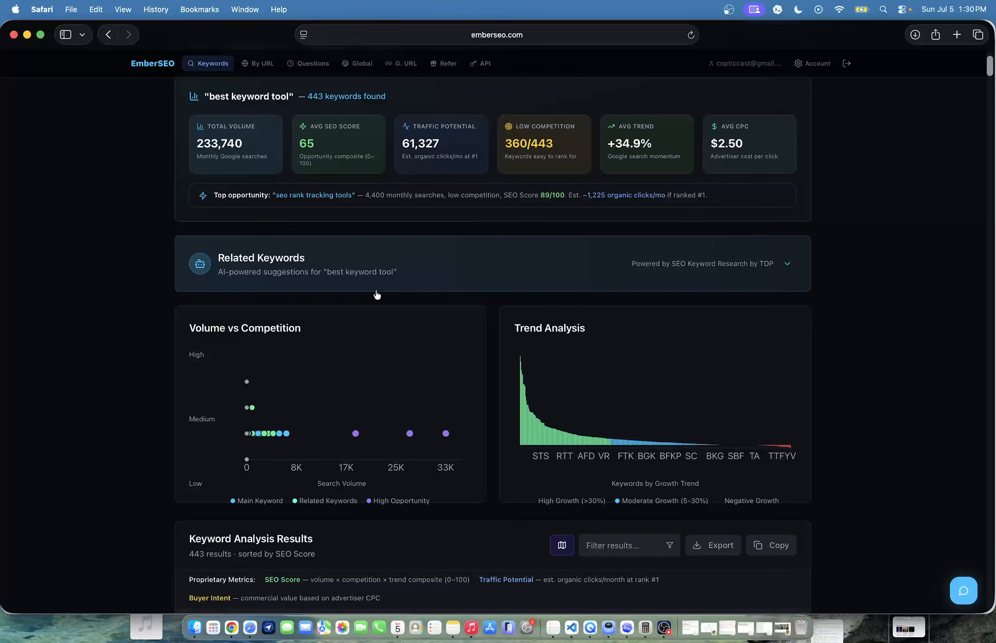
scroll(377, 294, up, 3)
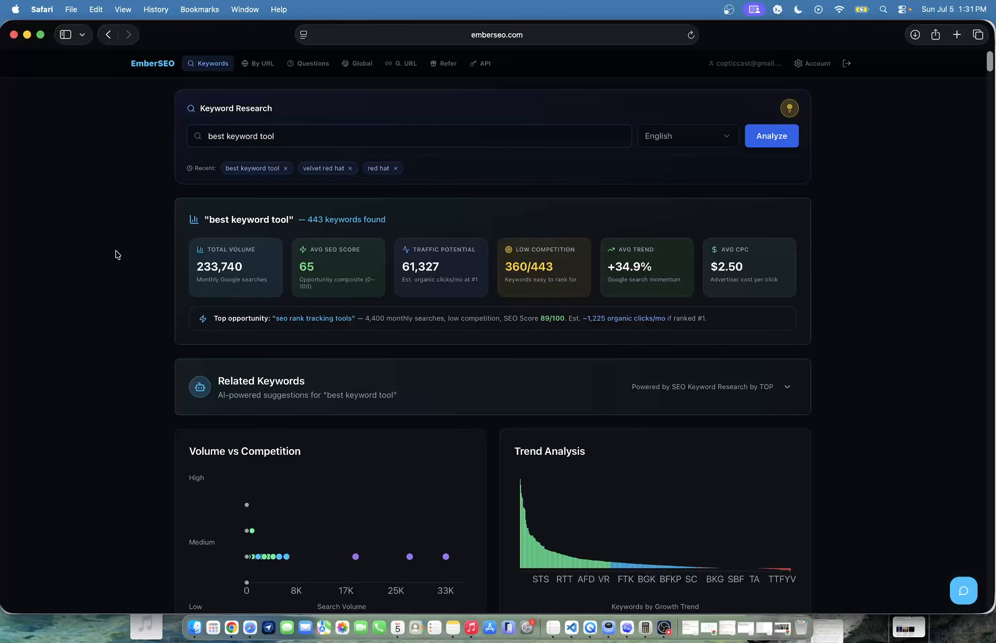
scroll(117, 254, down, 7)
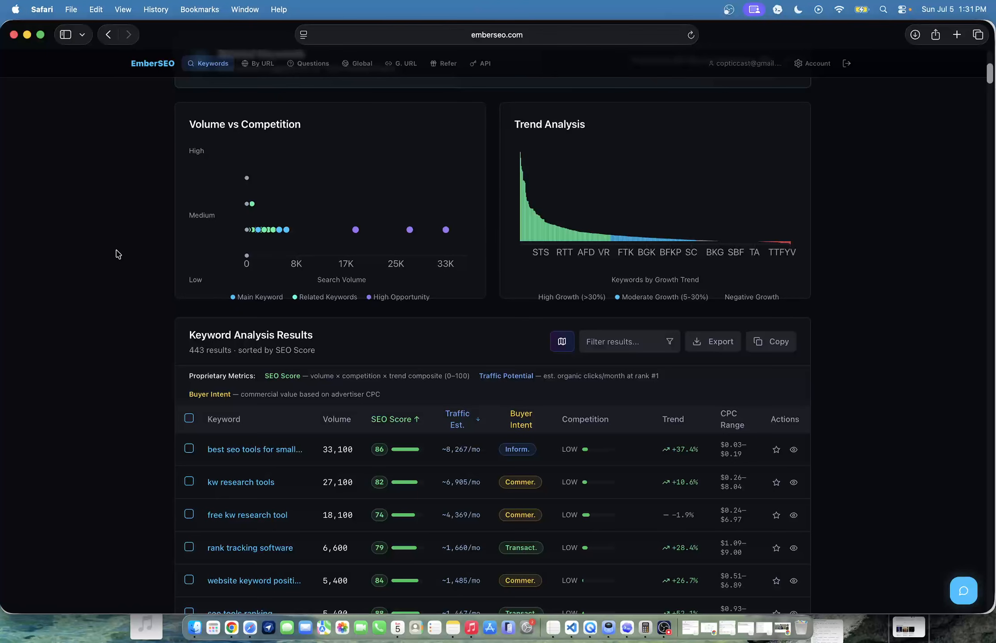
scroll(117, 255, up, 7)
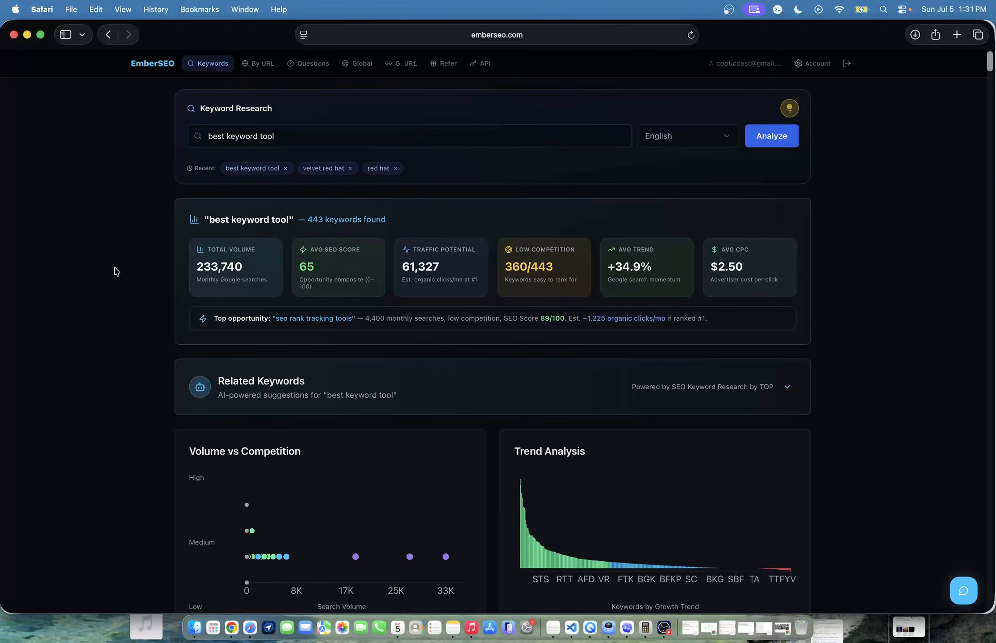
scroll(116, 271, down, 20)
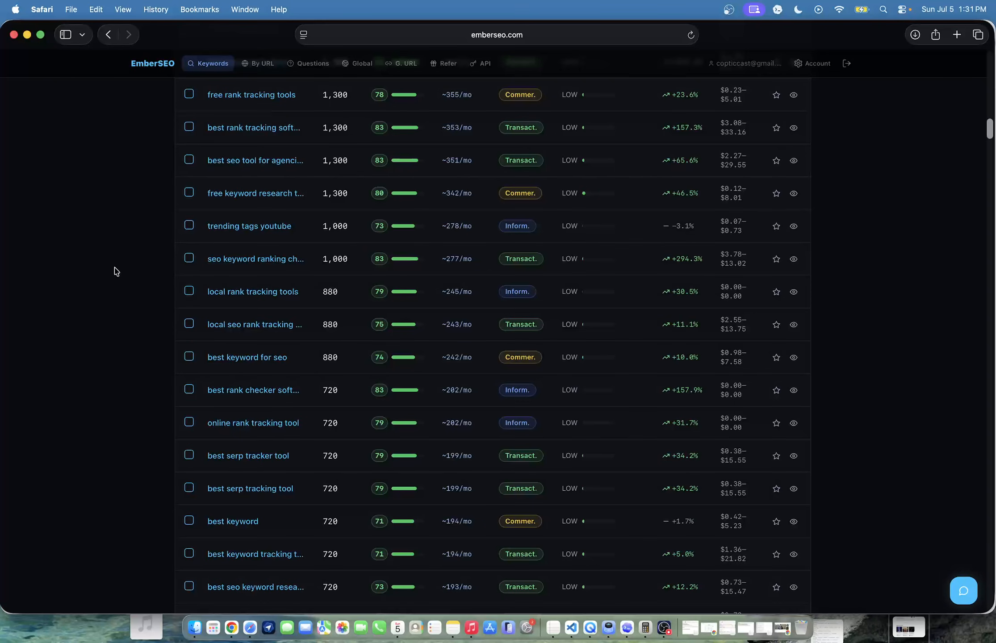
scroll(116, 271, down, 10)
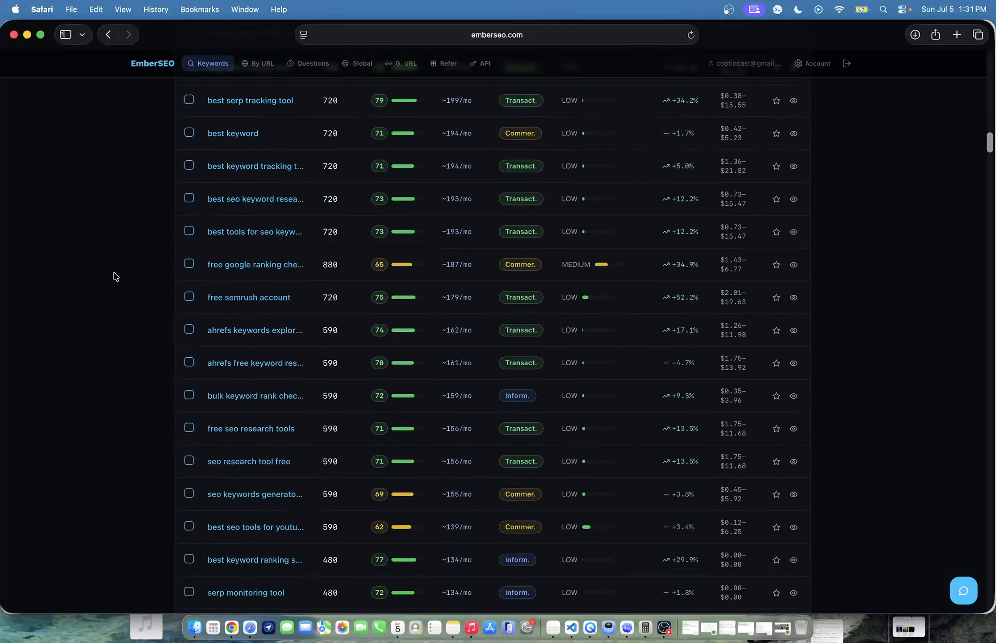
scroll(424, 402, down, 10)
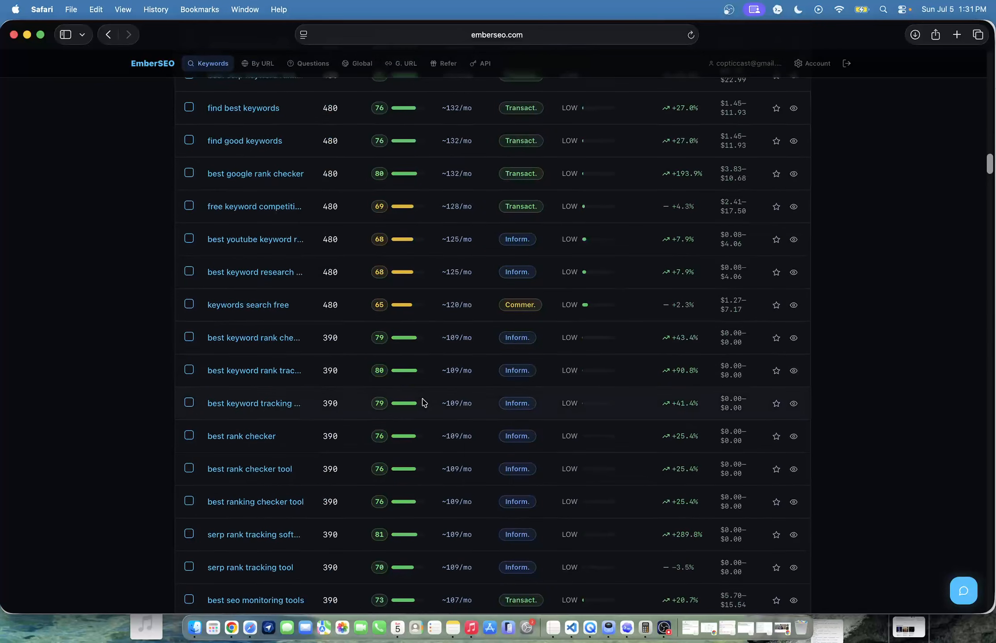
scroll(424, 402, up, 15)
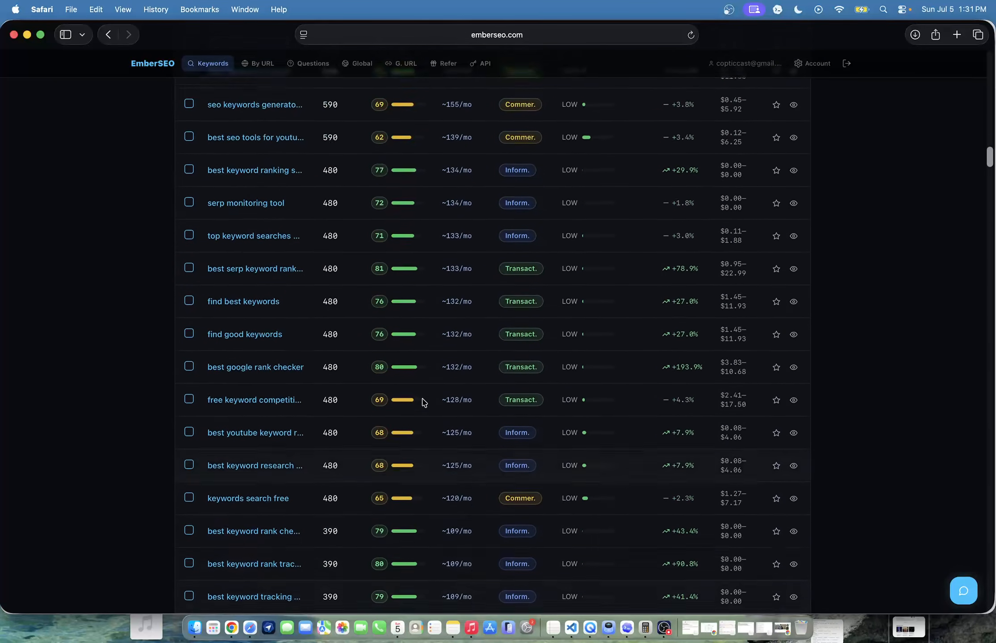
scroll(423, 402, up, 20)
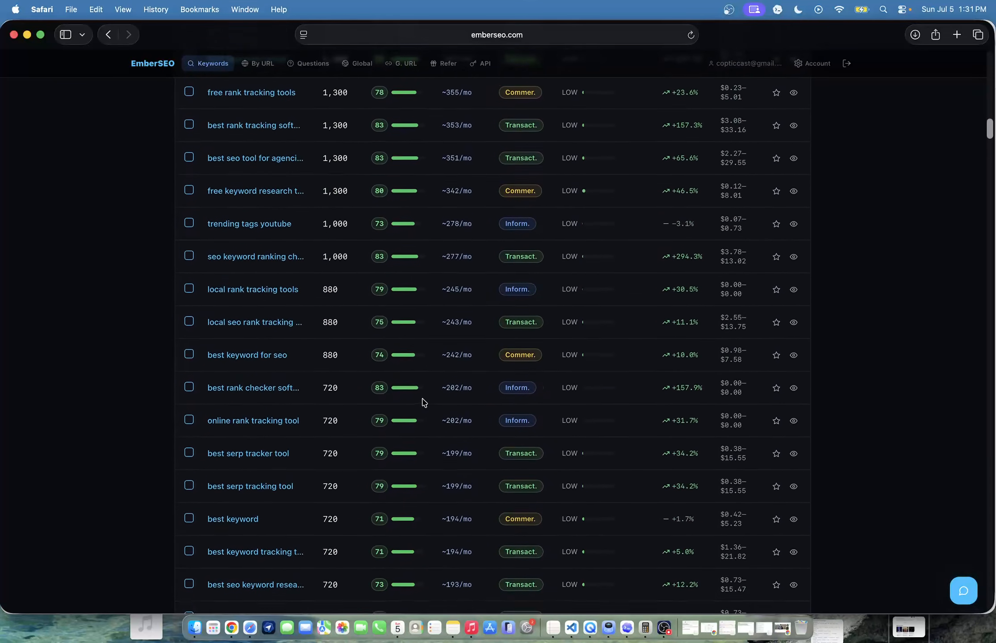
scroll(424, 402, up, 1)
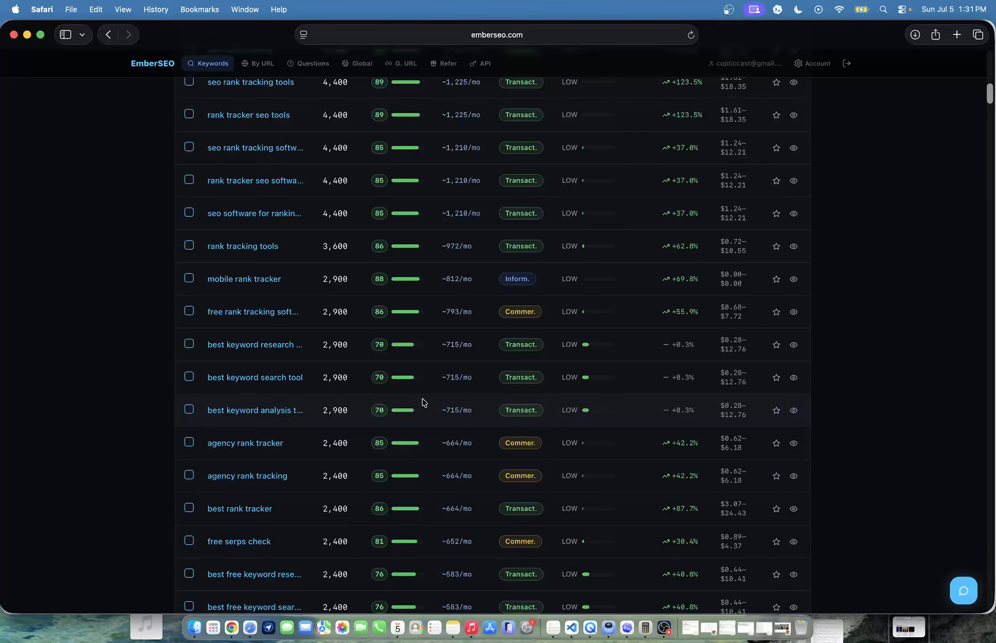
scroll(424, 402, up, 10)
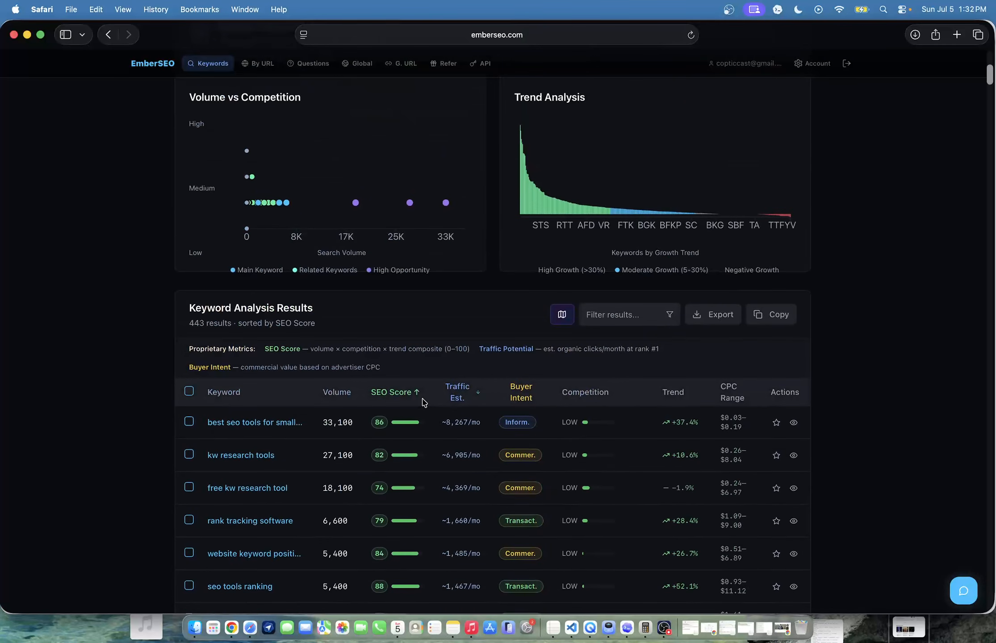